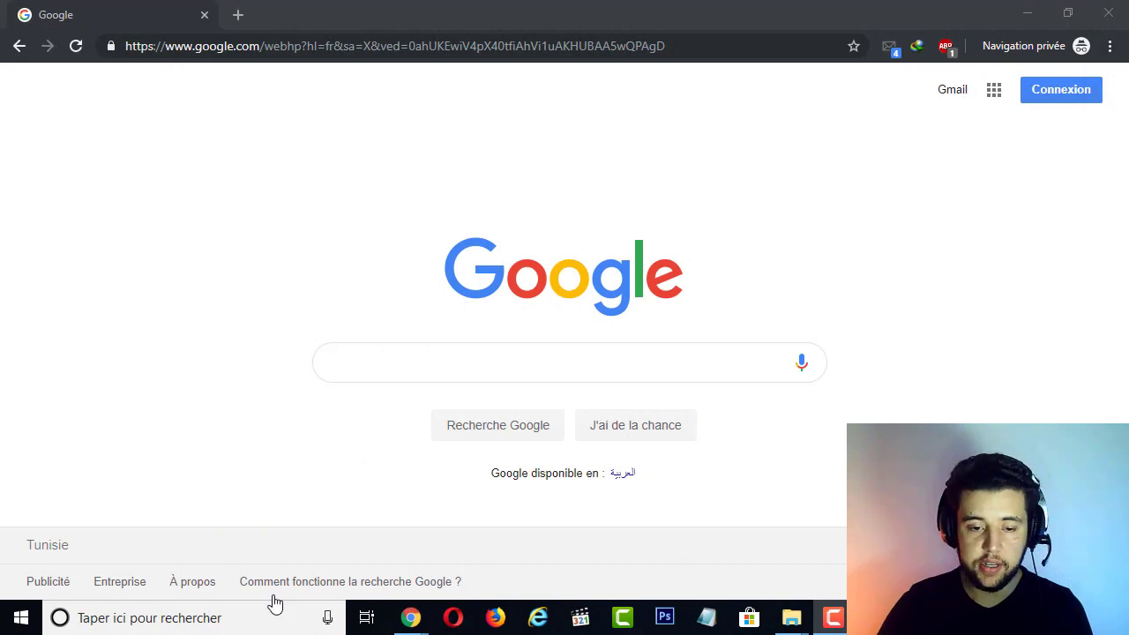
Find cmd through Windows search and open the Command Prompt (Invite de commandes)
{"action": "left_click", "coordinate": [226, 624]}
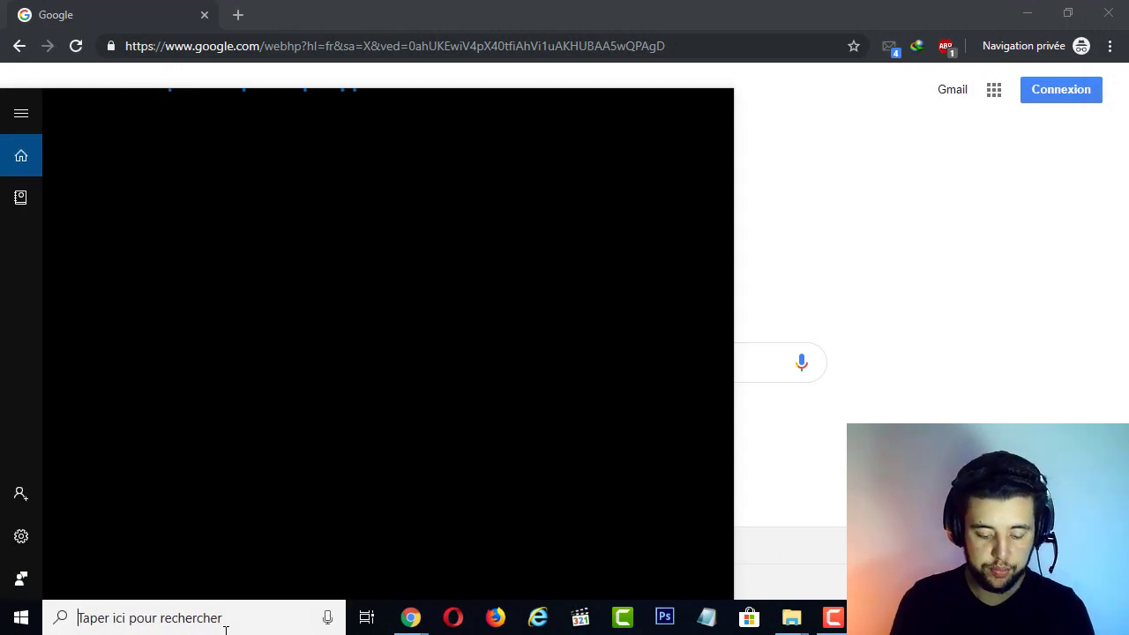
{"action": "type", "text": "cmd"}
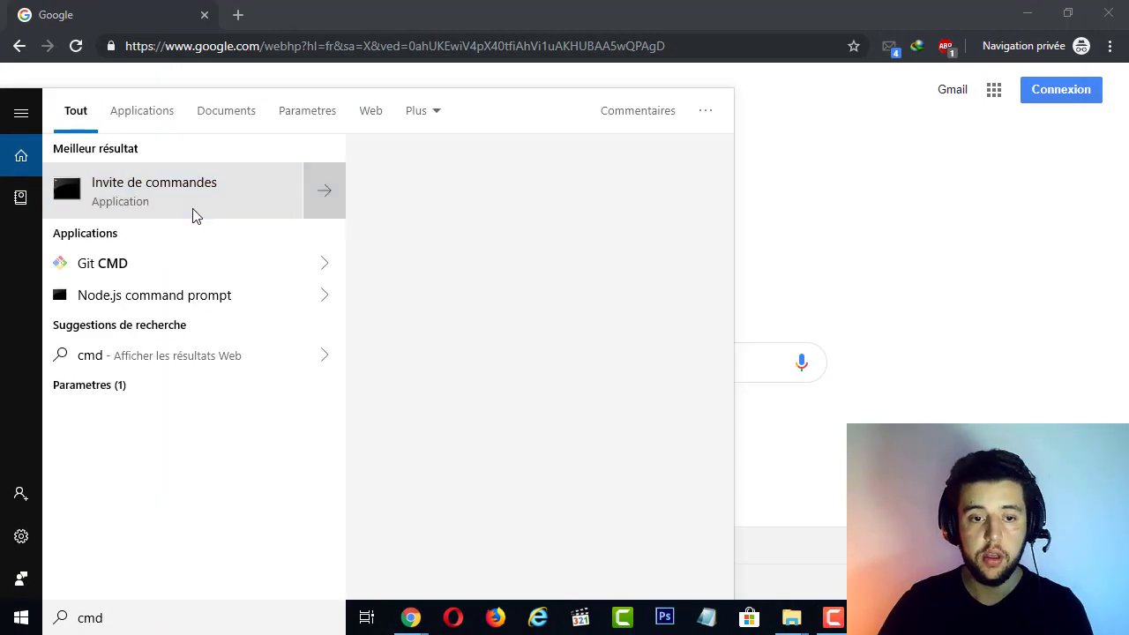
{"action": "left_click", "coordinate": [194, 214]}
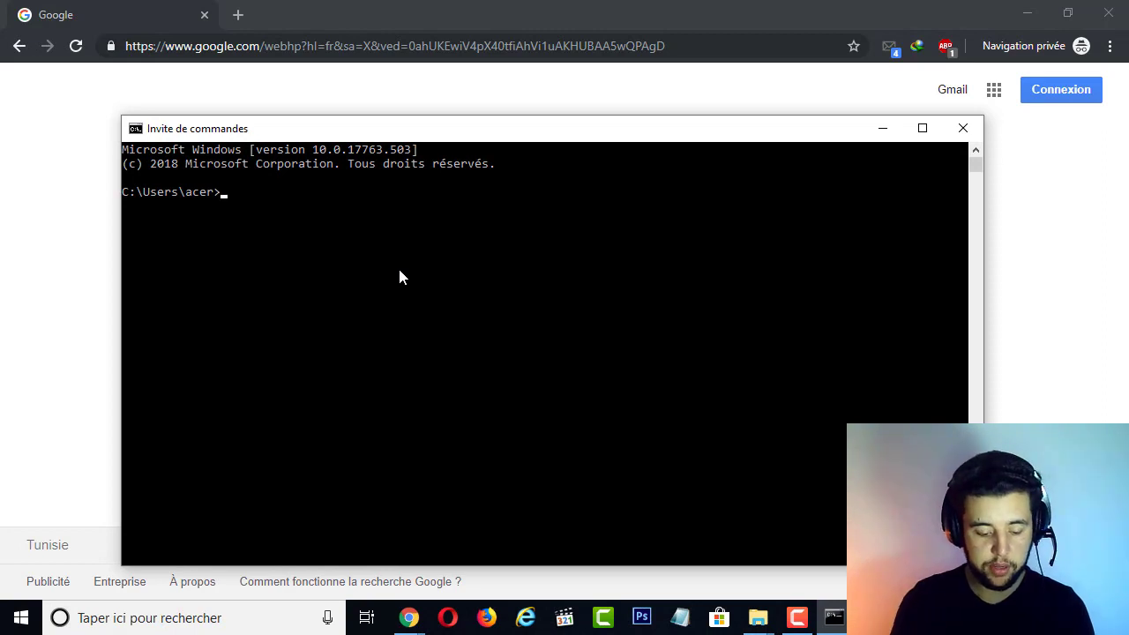
Run java -version to check the installed Java version, and minimize the Command Prompt window
{"action": "type", "text": "java"}
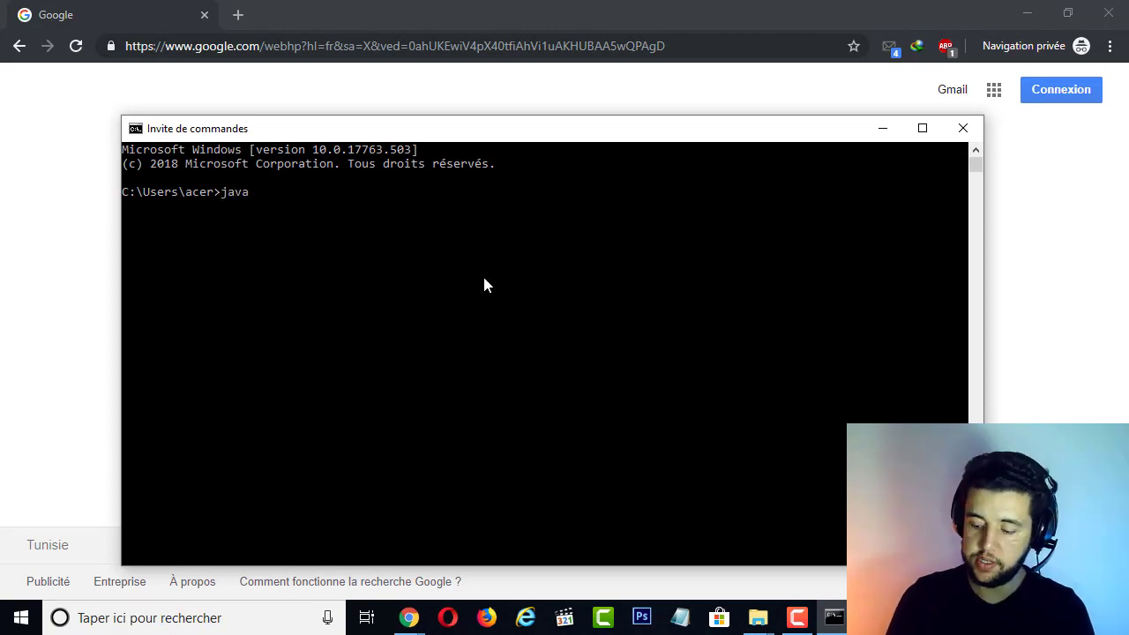
{"action": "type", "text": " -version"}
{"action": "key", "text": "Return"}
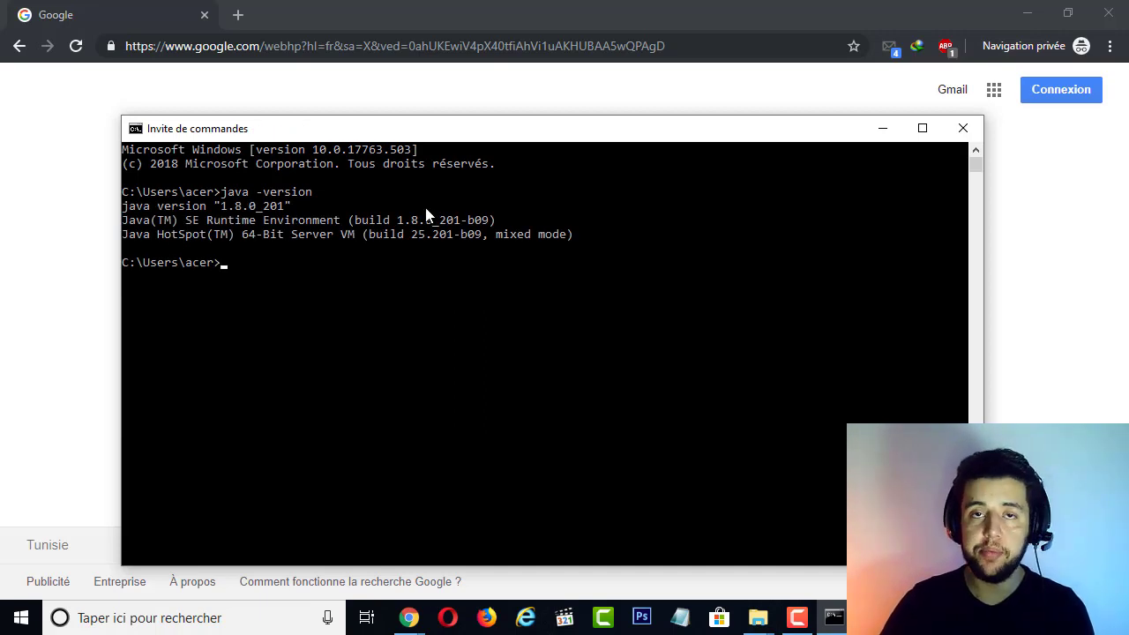
{"action": "left_click", "coordinate": [882, 131]}
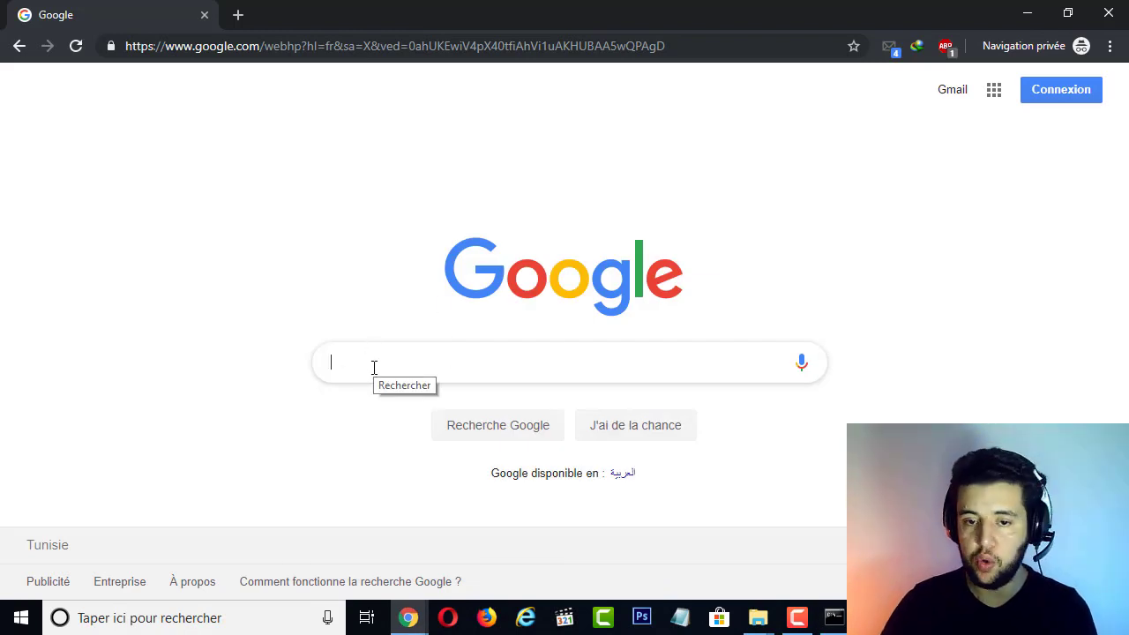
Search Google for "install java sdk"
{"action": "type", "text": "insta"}
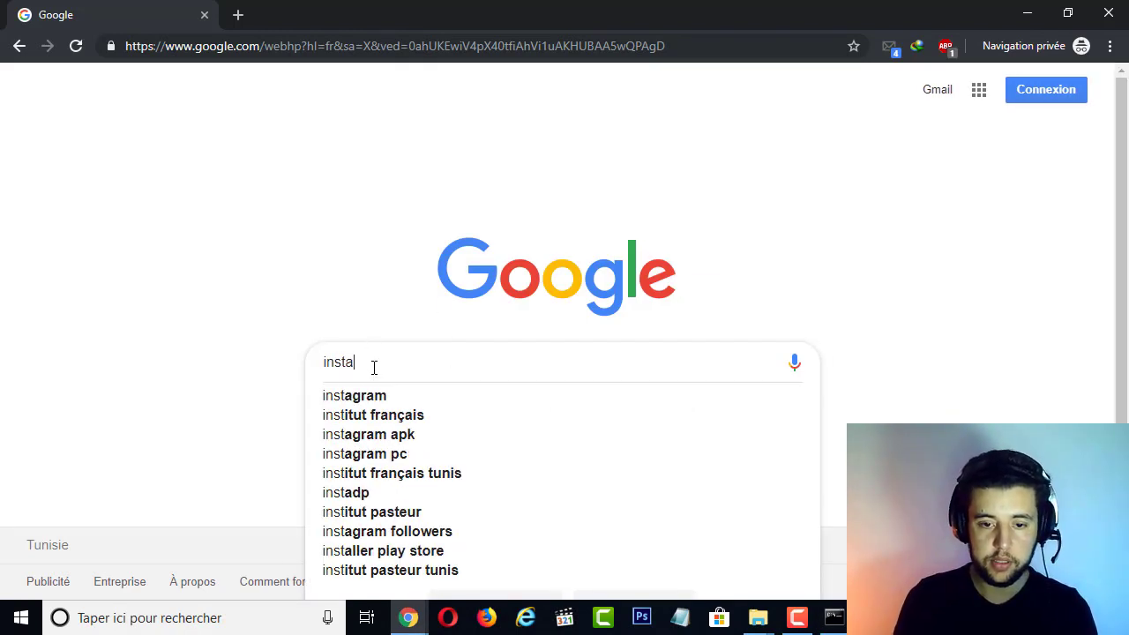
{"action": "type", "text": "ll java "}
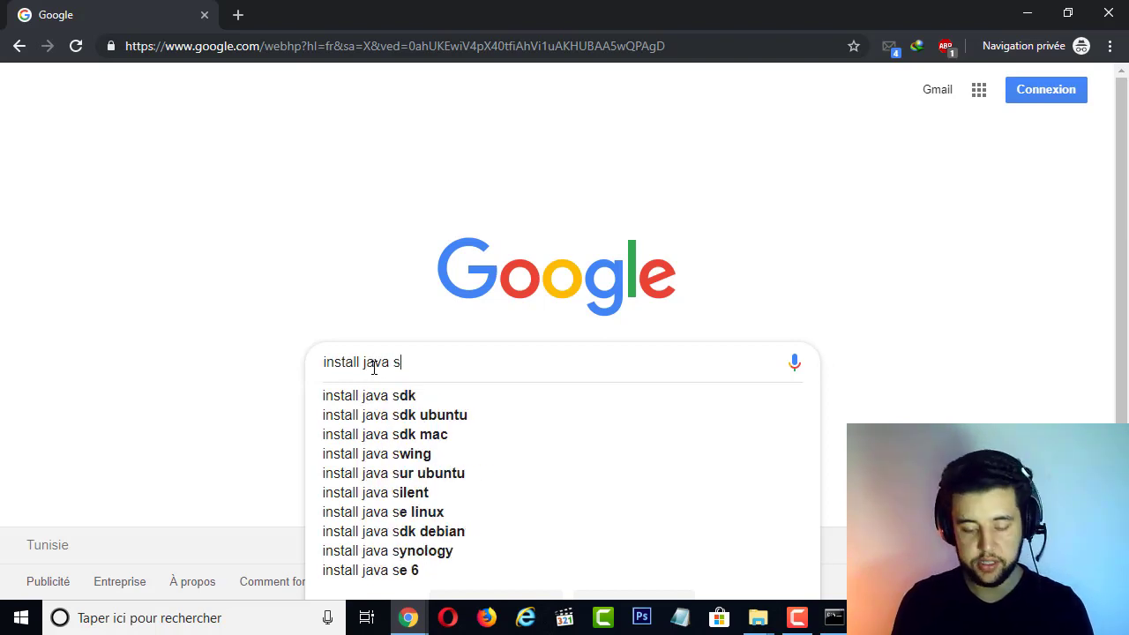
{"action": "type", "text": "sdk"}
{"action": "key", "text": "Return"}
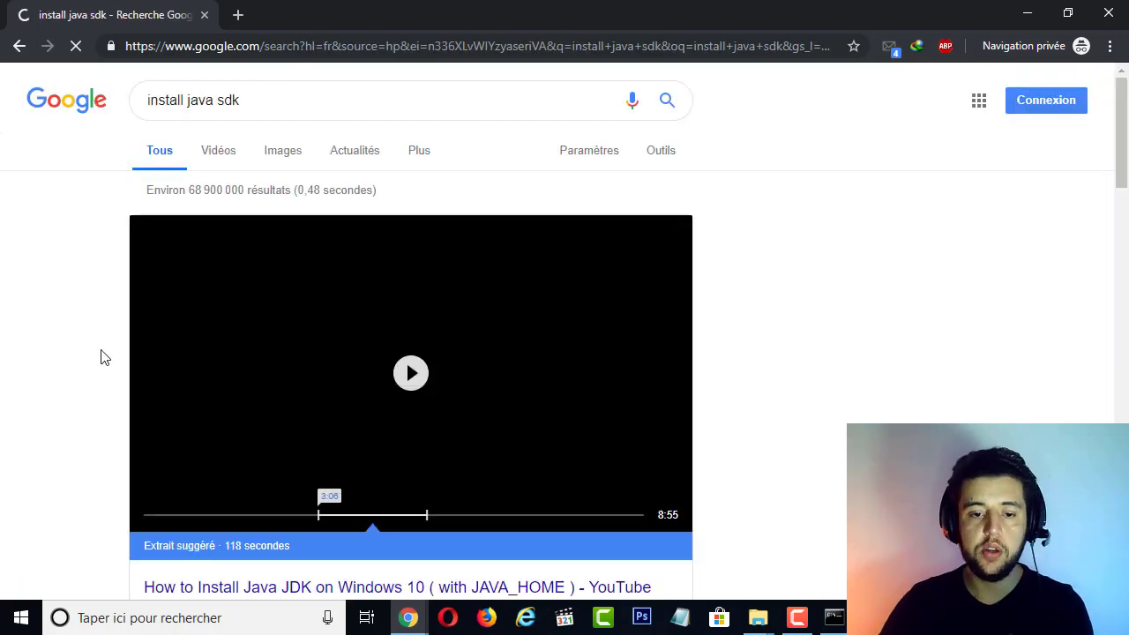
Open the Oracle search result "Java SE Development Kit 8 - Downloads"
{"action": "scroll", "coordinate": [156, 353], "scroll_direction": "down", "scroll_amount": 3}
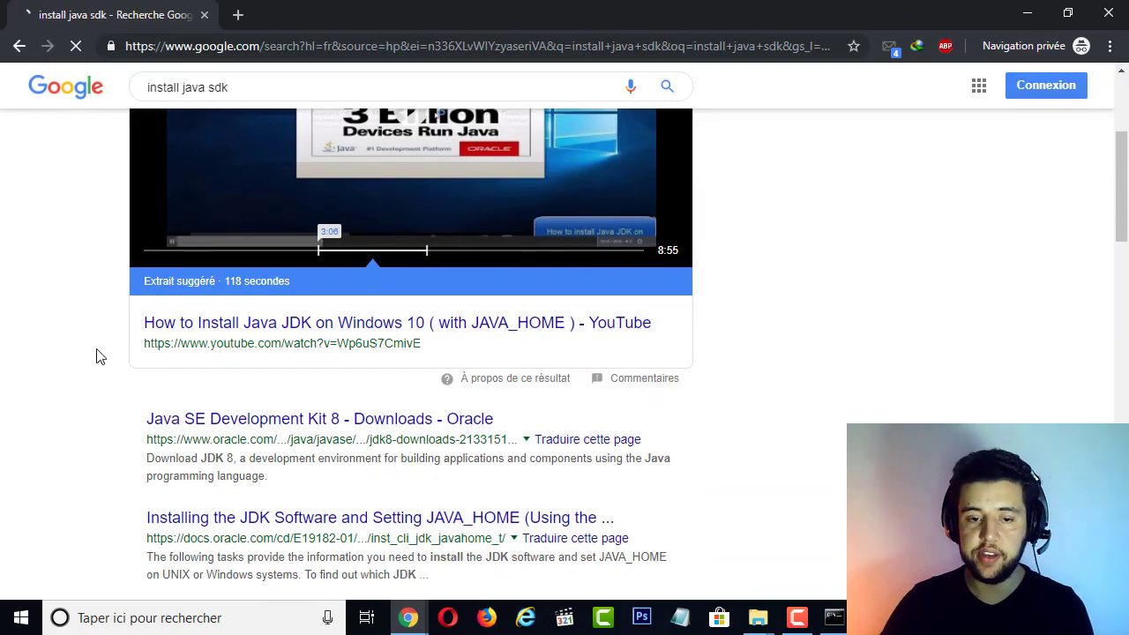
{"action": "scroll", "coordinate": [99, 356], "scroll_direction": "down", "scroll_amount": 1}
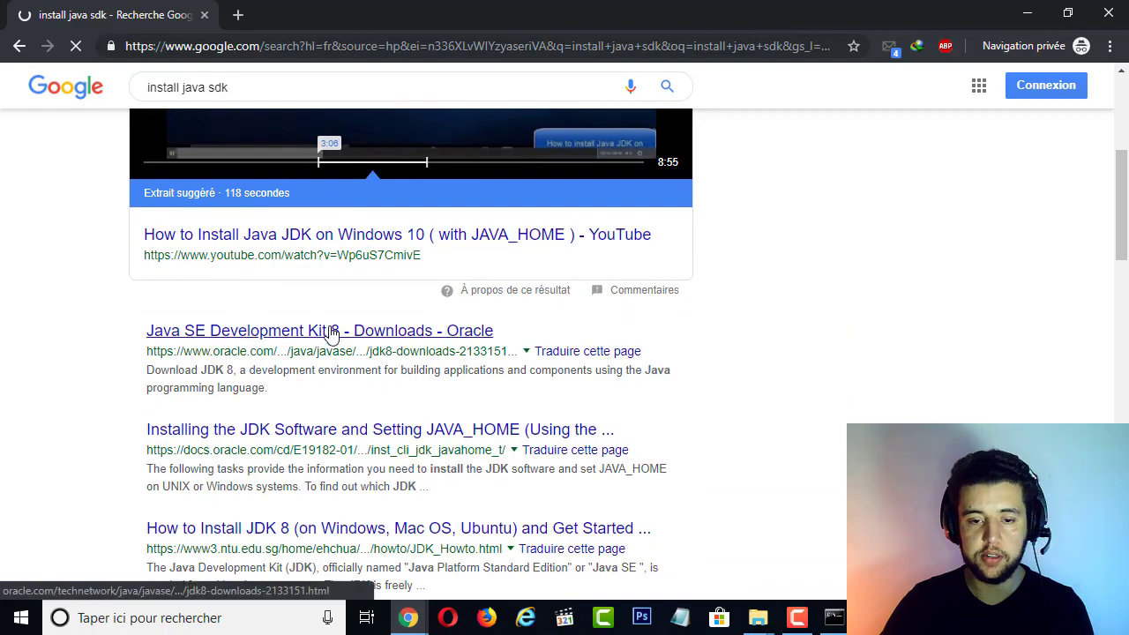
{"action": "left_click", "coordinate": [239, 328]}
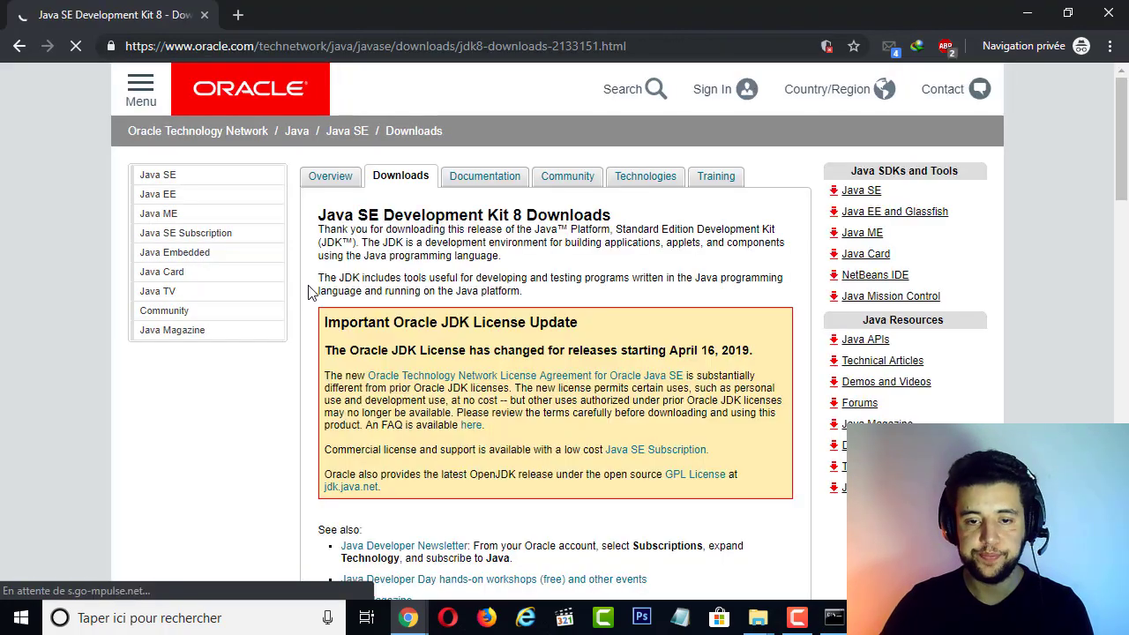
Accept the license agreement for the Java SE Development Kit 8u211 downloads
{"action": "scroll", "coordinate": [517, 290], "scroll_direction": "down", "scroll_amount": 4}
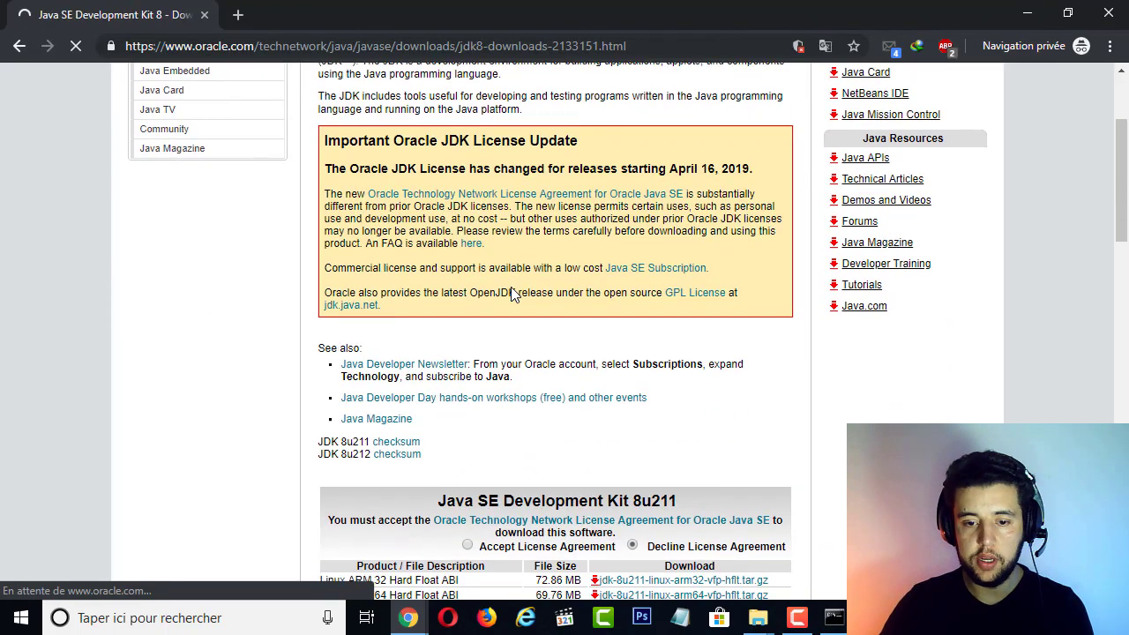
{"action": "scroll", "coordinate": [529, 294], "scroll_direction": "down", "scroll_amount": 2}
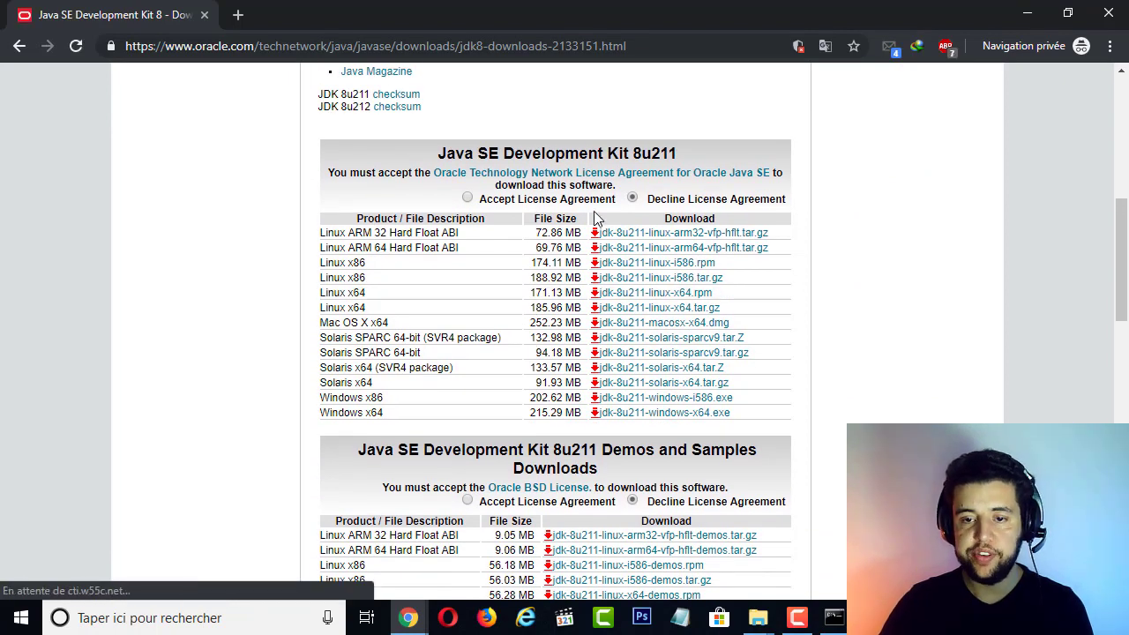
{"action": "left_click", "coordinate": [500, 201]}
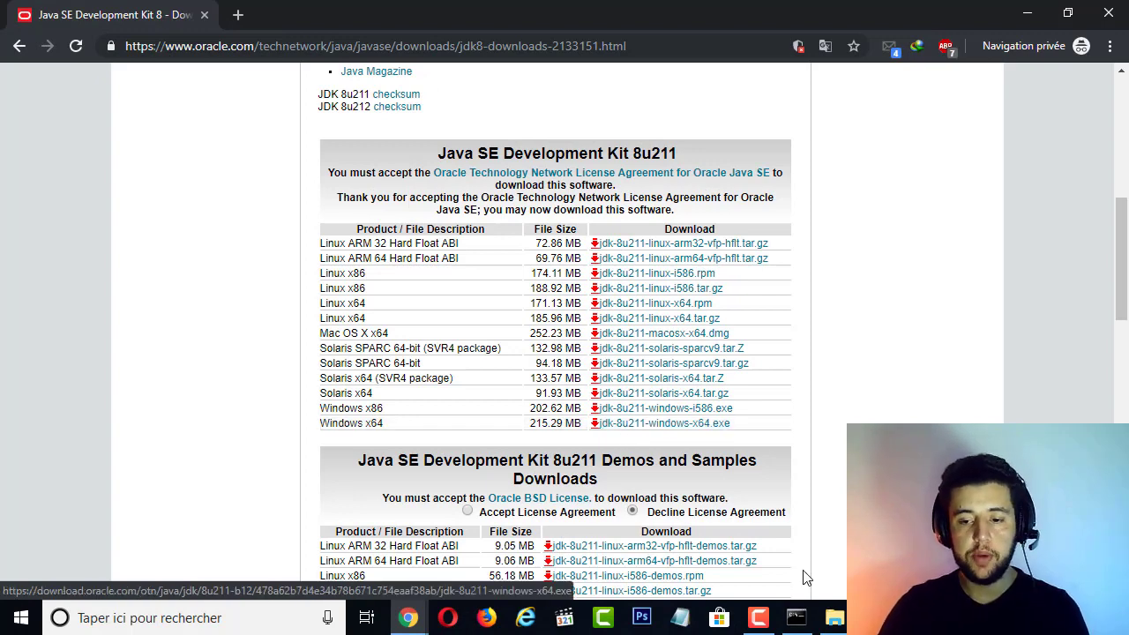
Switch to File Explorer, open the Java folder under Programmes, and compare its folder versions with the Java version shown in Command Prompt
{"action": "left_click", "coordinate": [834, 618]}
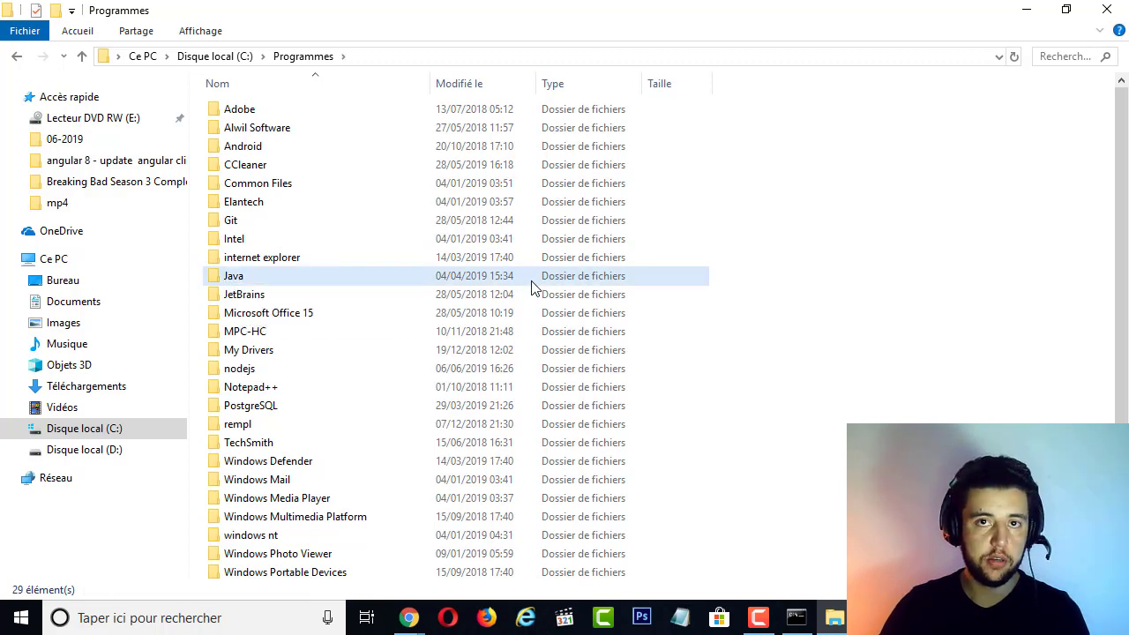
{"action": "left_click", "coordinate": [265, 284]}
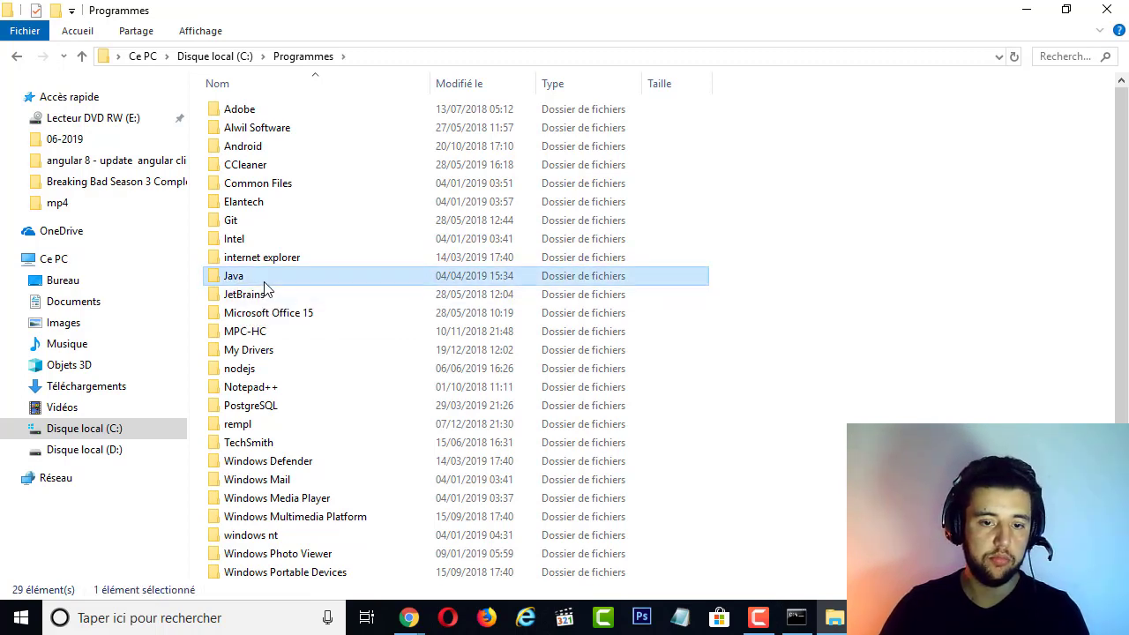
{"action": "double_click", "coordinate": [264, 279]}
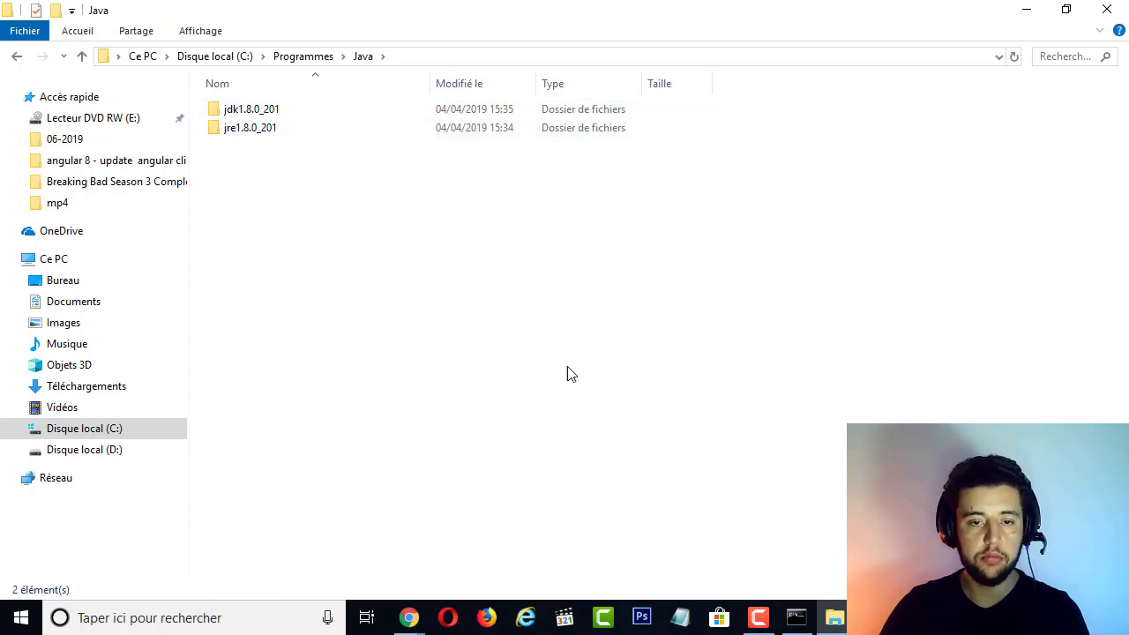
{"action": "left_click", "coordinate": [795, 617]}
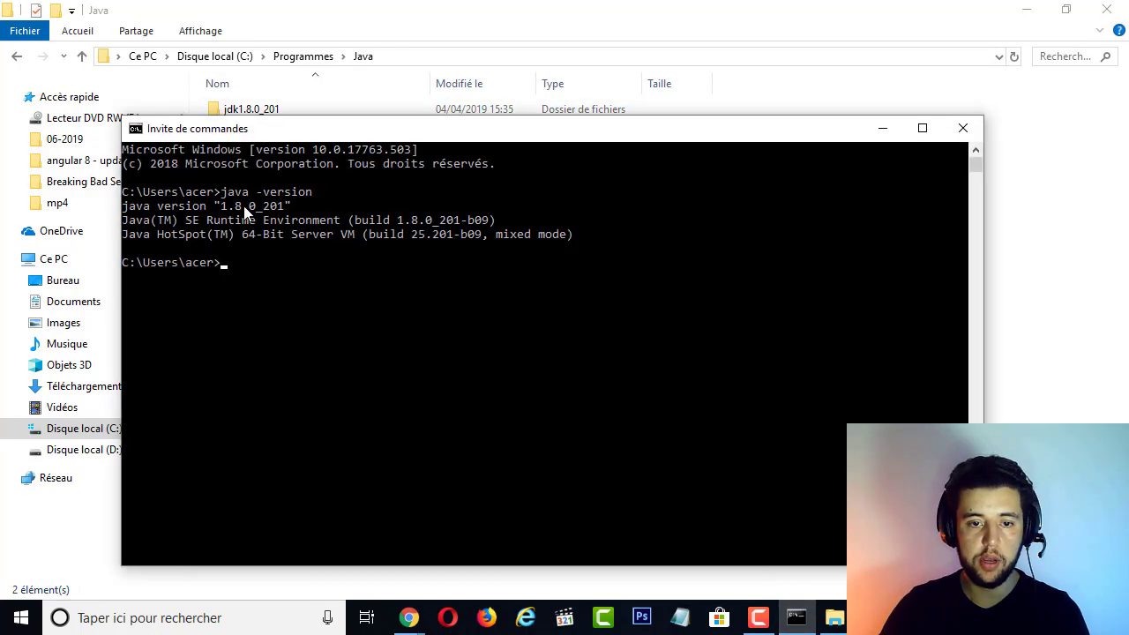
{"action": "left_click_drag", "start_coordinate": [222, 205], "coordinate": [282, 207]}
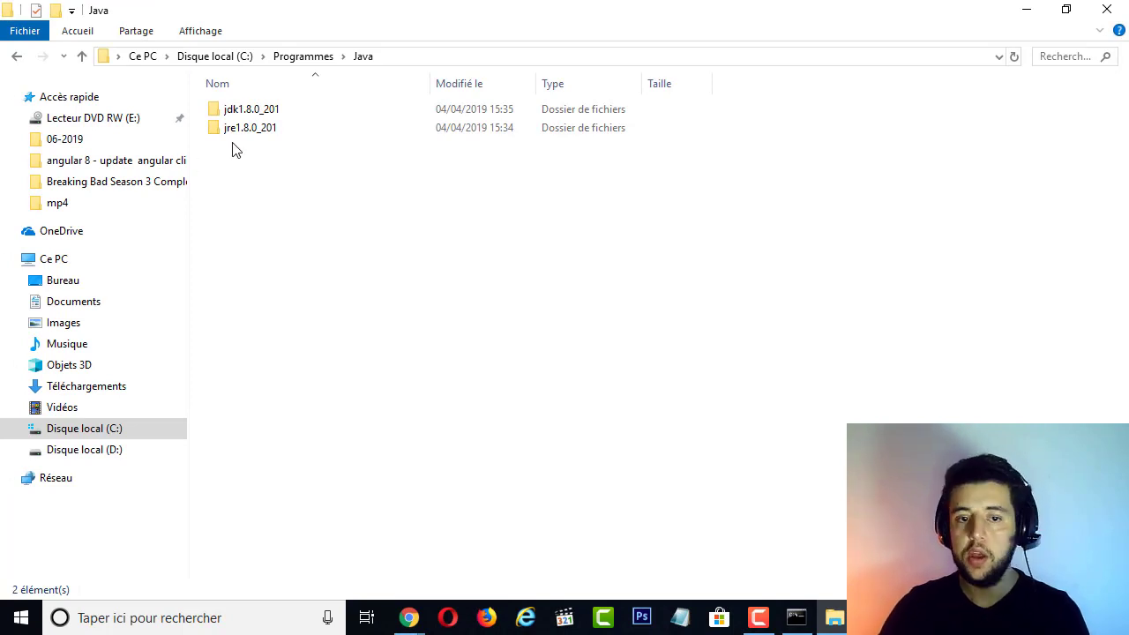
Open the bin folder inside jdk1.8.0_201 and copy its full path, C:\Program Files\Java\jdk1.8.0_201\bin
{"action": "double_click", "coordinate": [265, 116]}
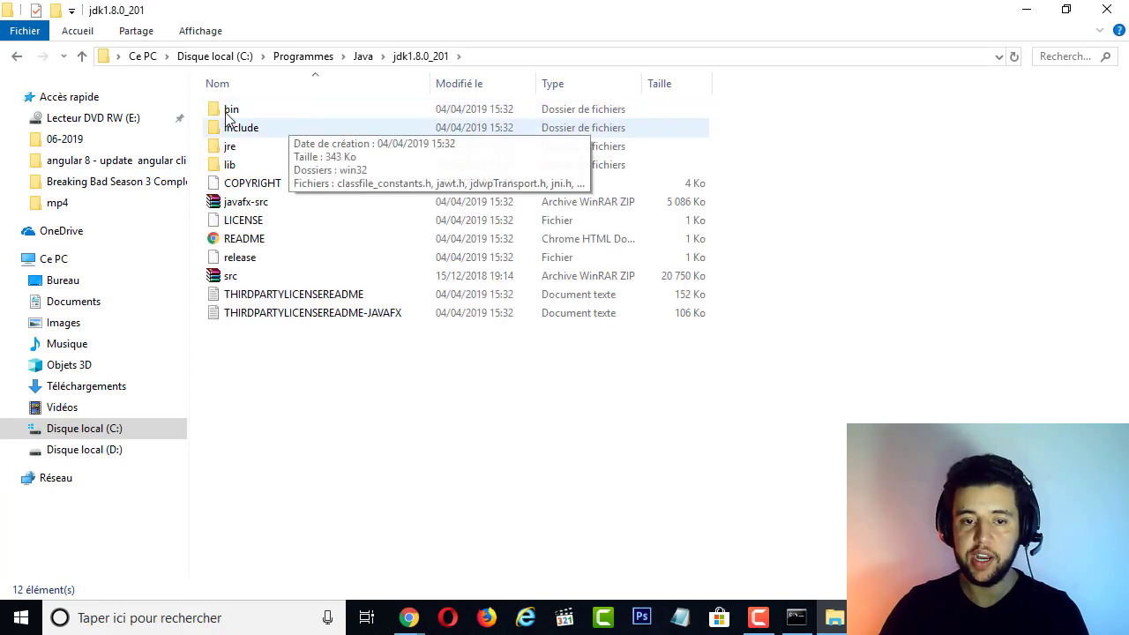
{"action": "double_click", "coordinate": [233, 109]}
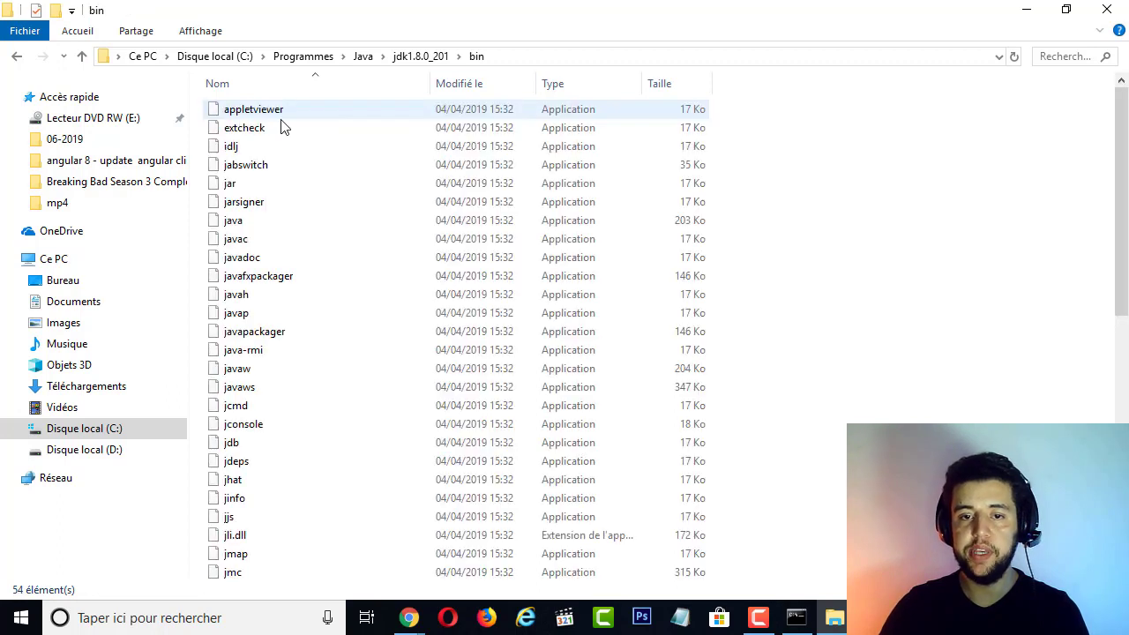
{"action": "left_click", "coordinate": [404, 55]}
{"action": "key", "text": "ctrl+c"}
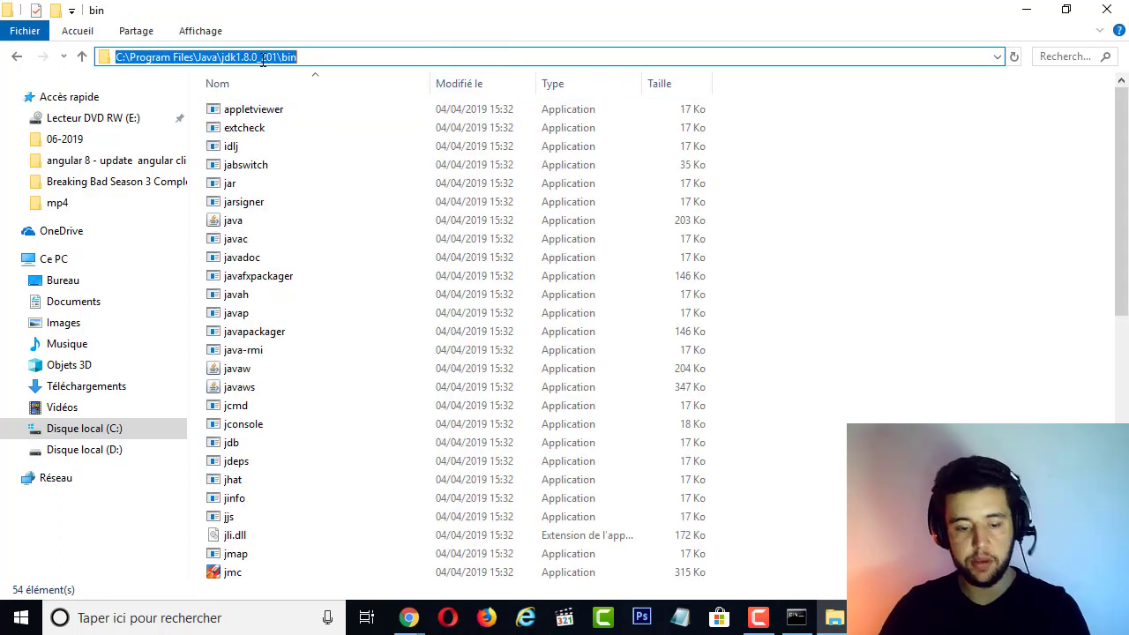
{"action": "left_click", "coordinate": [908, 251]}
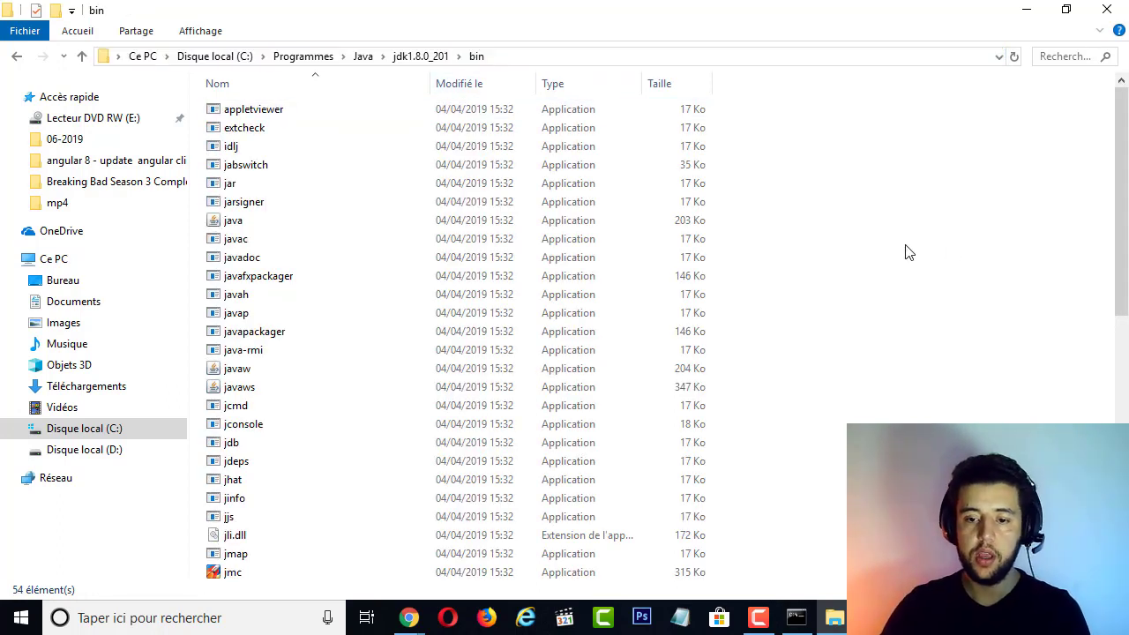
Find the system environment variable settings through Windows search and open the Variables d'environnement dialog
{"action": "left_click", "coordinate": [138, 622]}
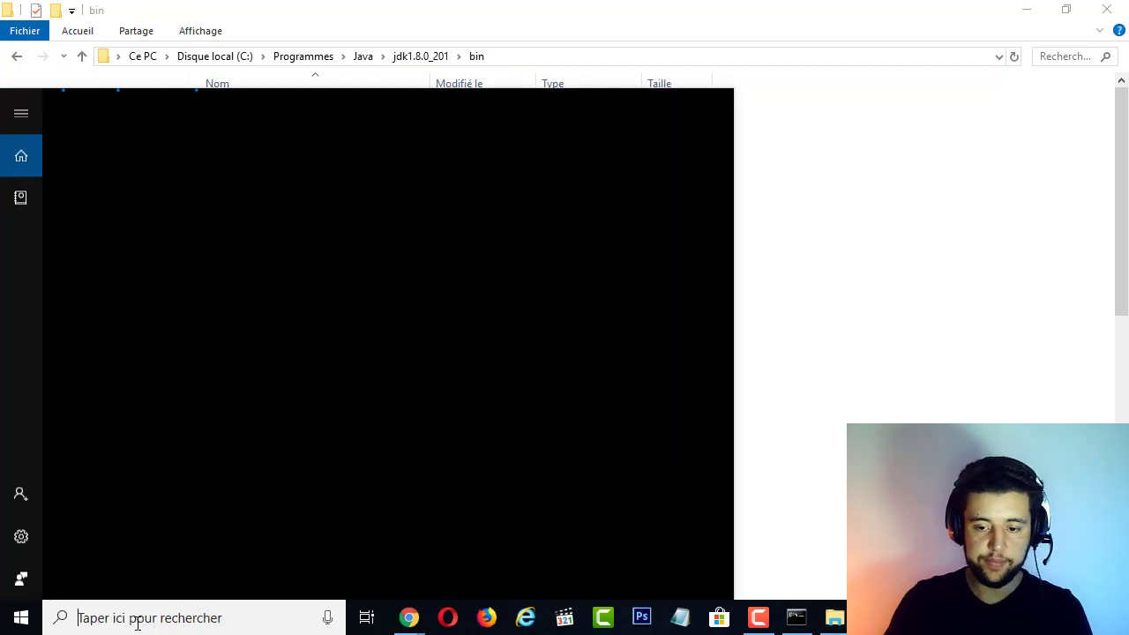
{"action": "type", "text": "variab"}
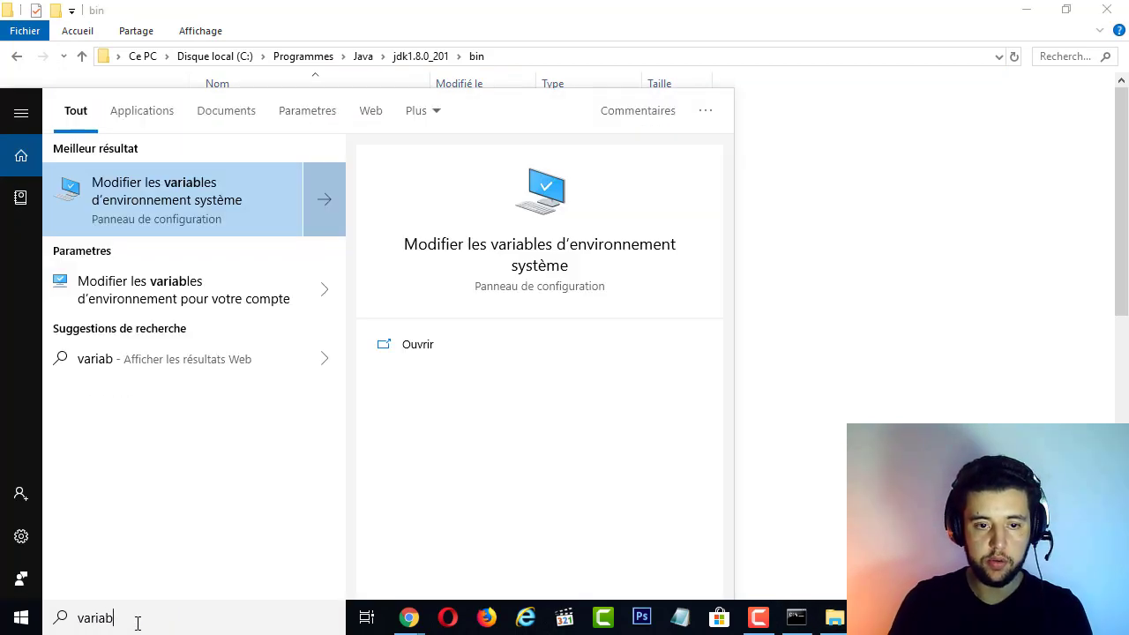
{"action": "left_click", "coordinate": [189, 203]}
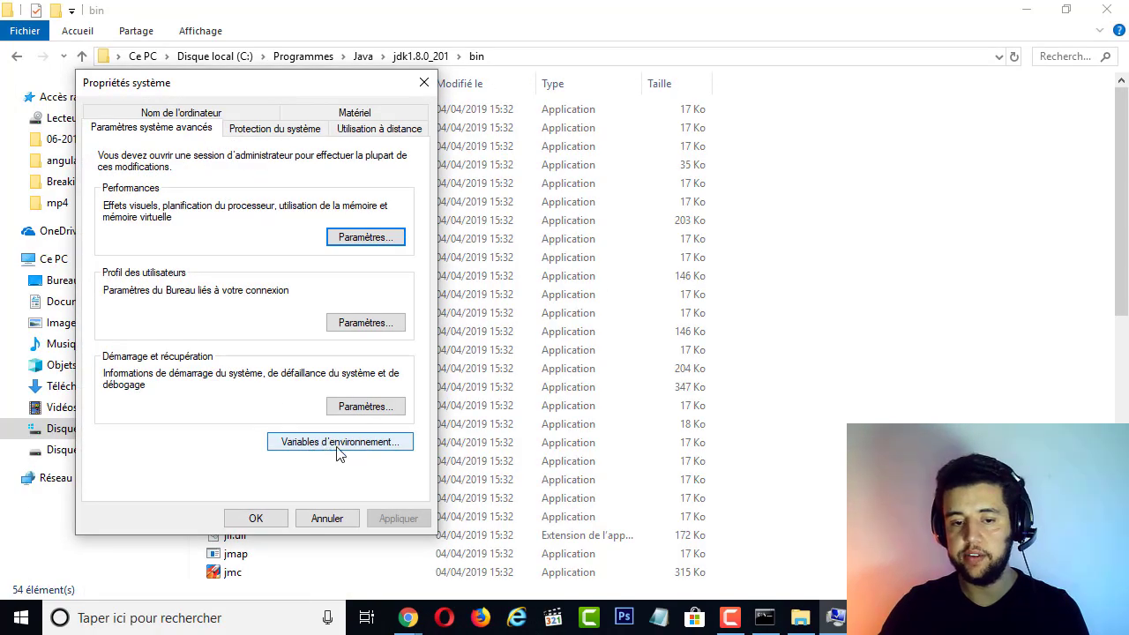
{"action": "left_click", "coordinate": [338, 444]}
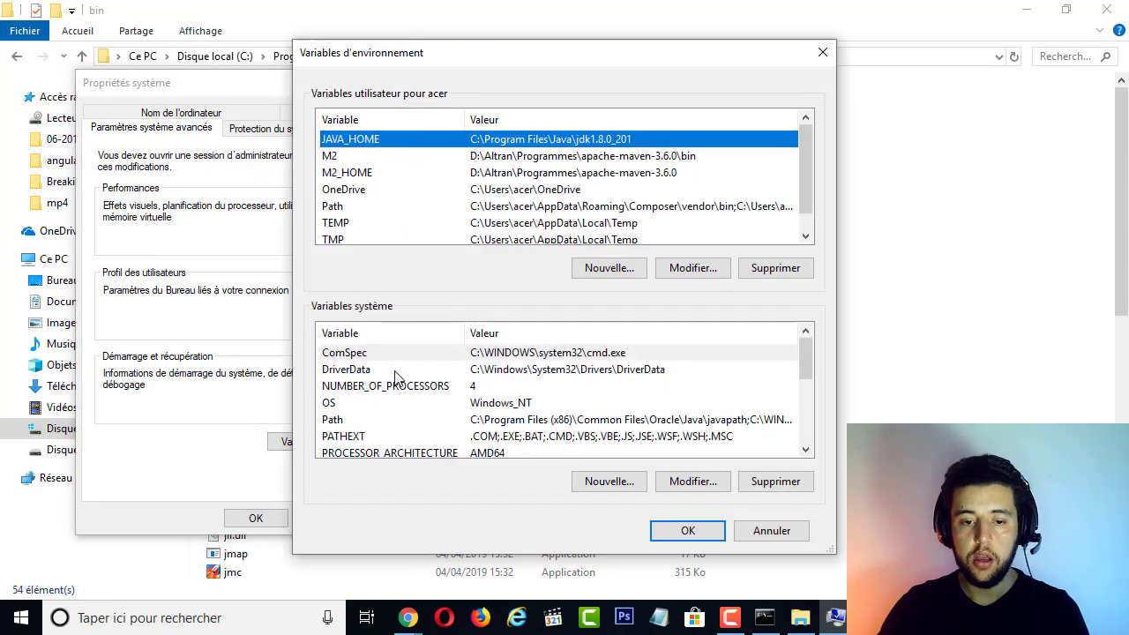
Open the system Path variable for editing and select its JDK bin folder entry
{"action": "left_click", "coordinate": [336, 422]}
{"action": "scroll", "coordinate": [424, 424], "scroll_direction": "down", "scroll_amount": 2}
{"action": "scroll", "coordinate": [410, 425], "scroll_direction": "up", "scroll_amount": 2}
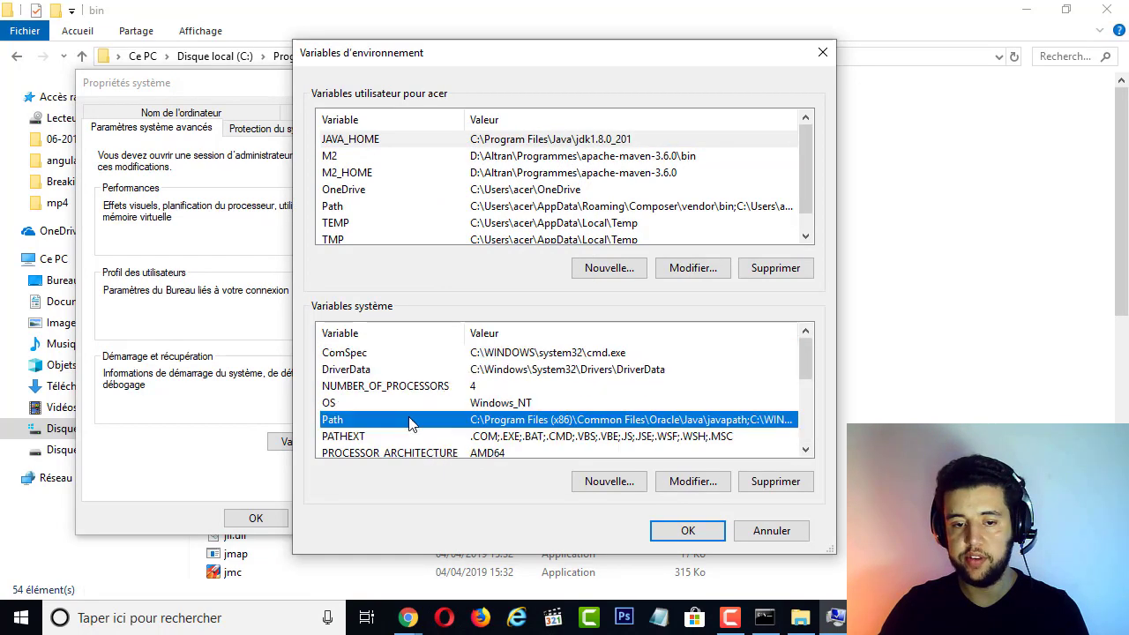
{"action": "left_click", "coordinate": [681, 481]}
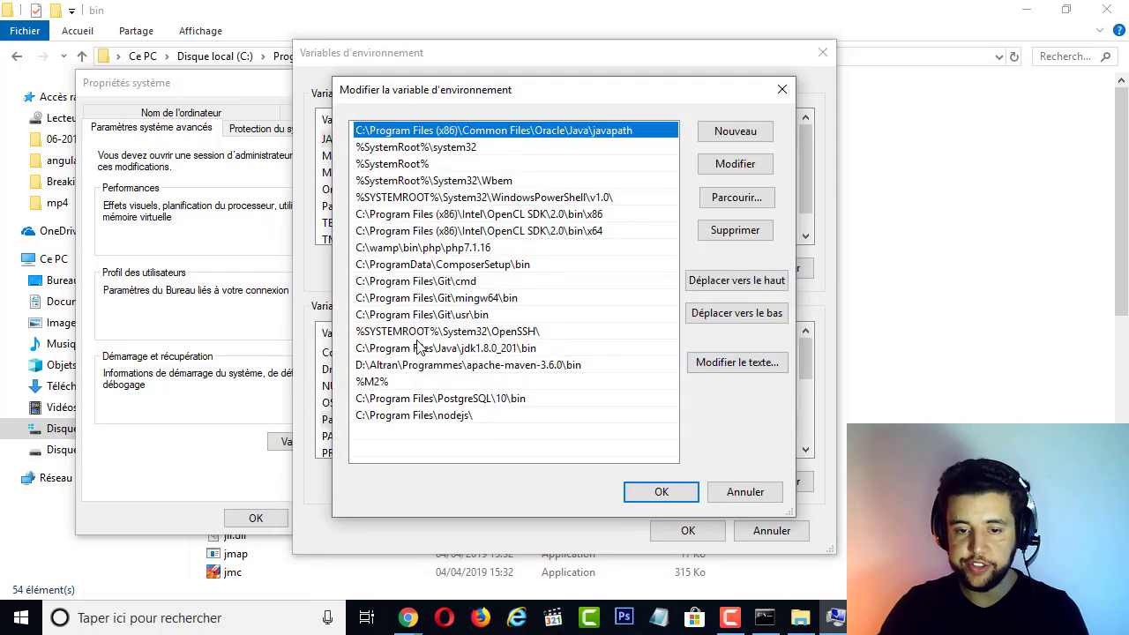
{"action": "left_click", "coordinate": [375, 351]}
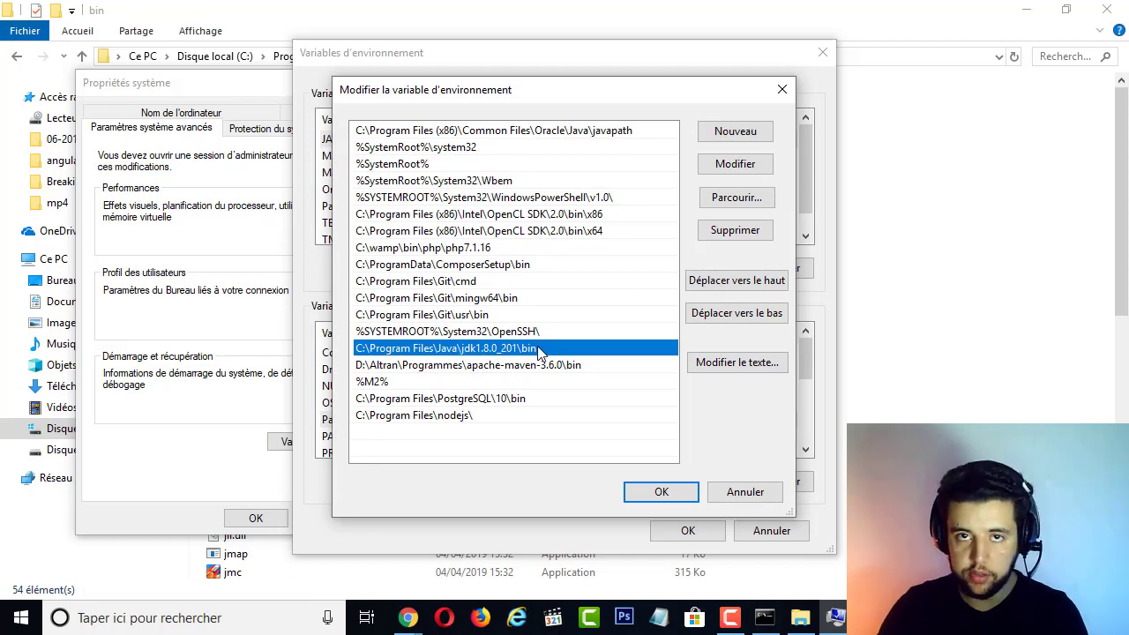
Try adding C:\Program Files\Java\jdk1.8.0_201\bin as a new Path entry, cancel the edit, and close the environment variables dialog
{"action": "left_click", "coordinate": [495, 452]}
{"action": "left_click", "coordinate": [735, 131]}
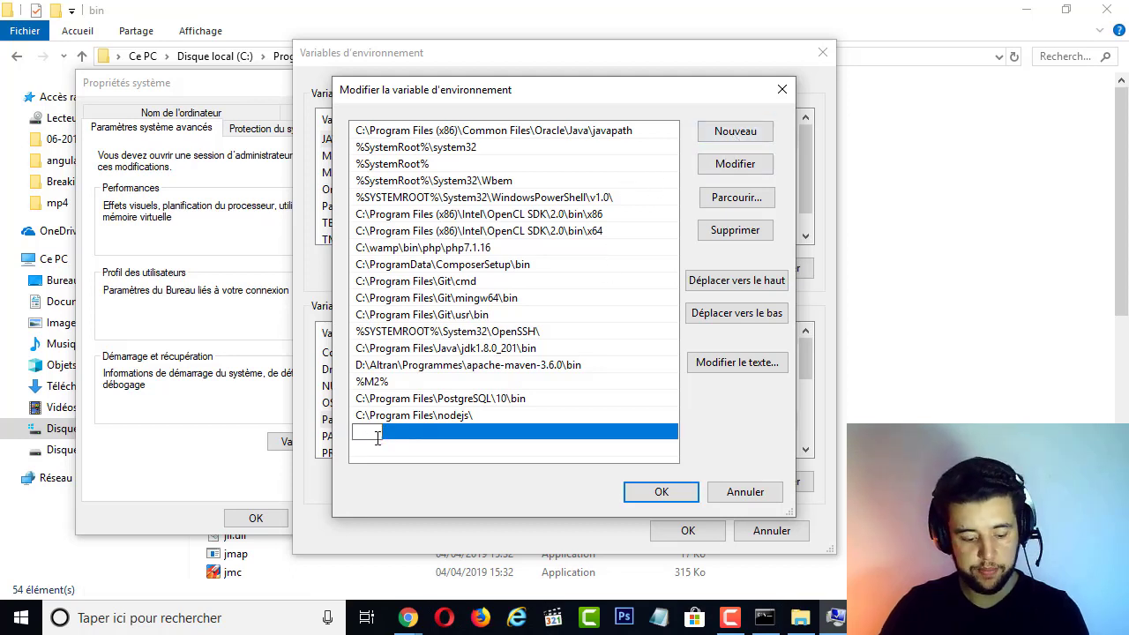
{"action": "key", "text": "ctrl+v"}
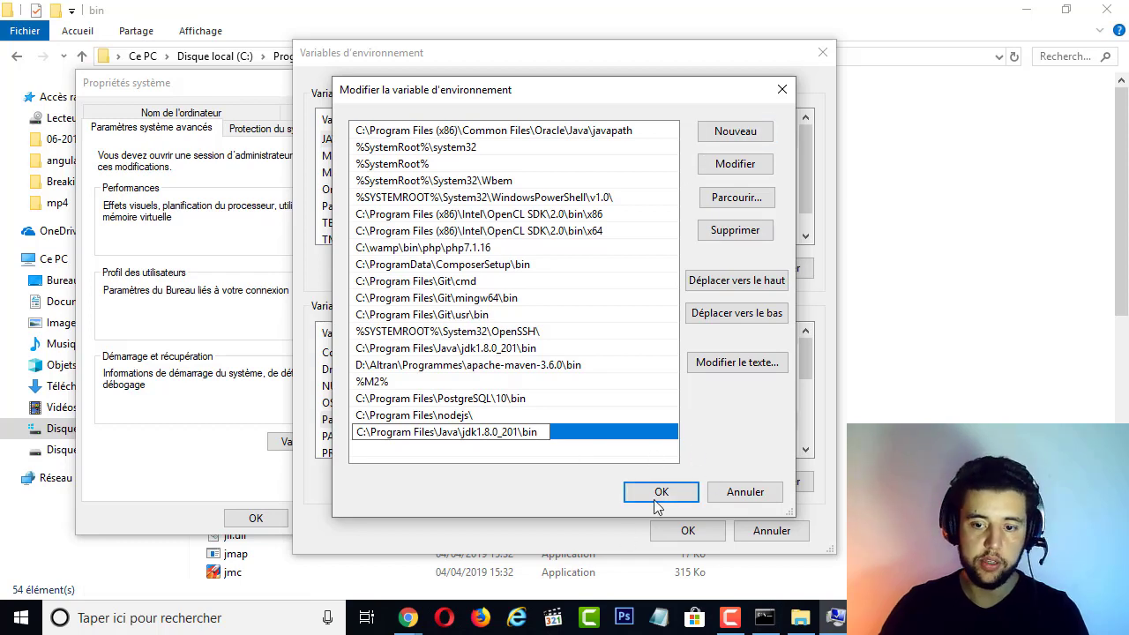
{"action": "left_click", "coordinate": [745, 494]}
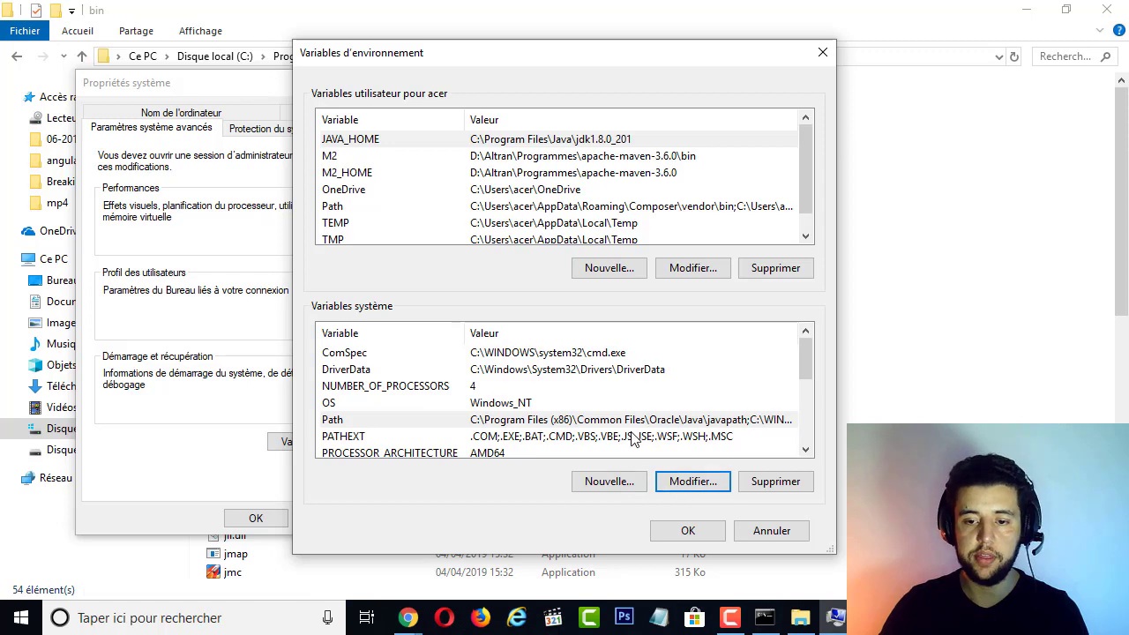
{"action": "left_click", "coordinate": [820, 60]}
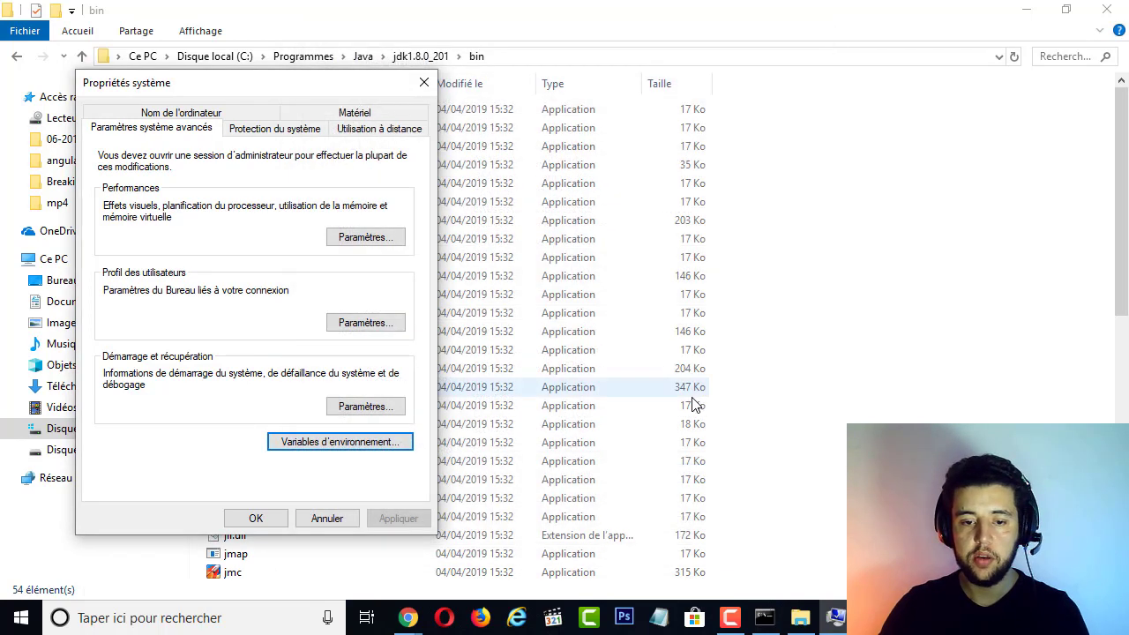
Close the Propriétés système dialog and open a fresh Invite de commandes window by searching Windows for cmd
{"action": "left_click", "coordinate": [256, 519]}
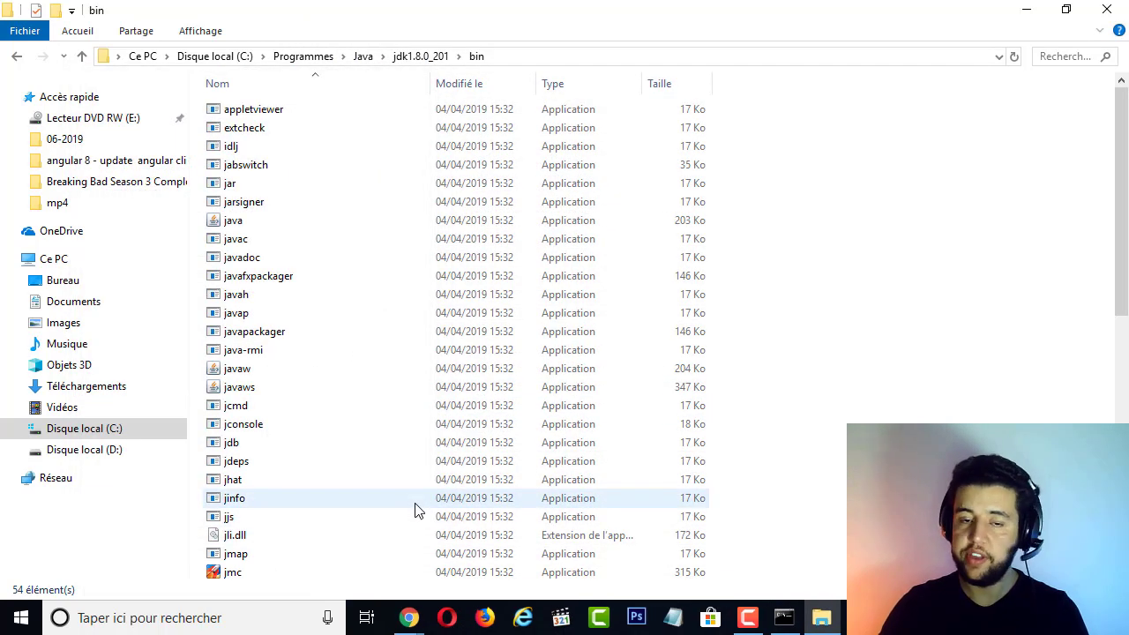
{"action": "right_click", "coordinate": [793, 620]}
{"action": "left_click", "coordinate": [257, 630]}
{"action": "type", "text": "cmd"}
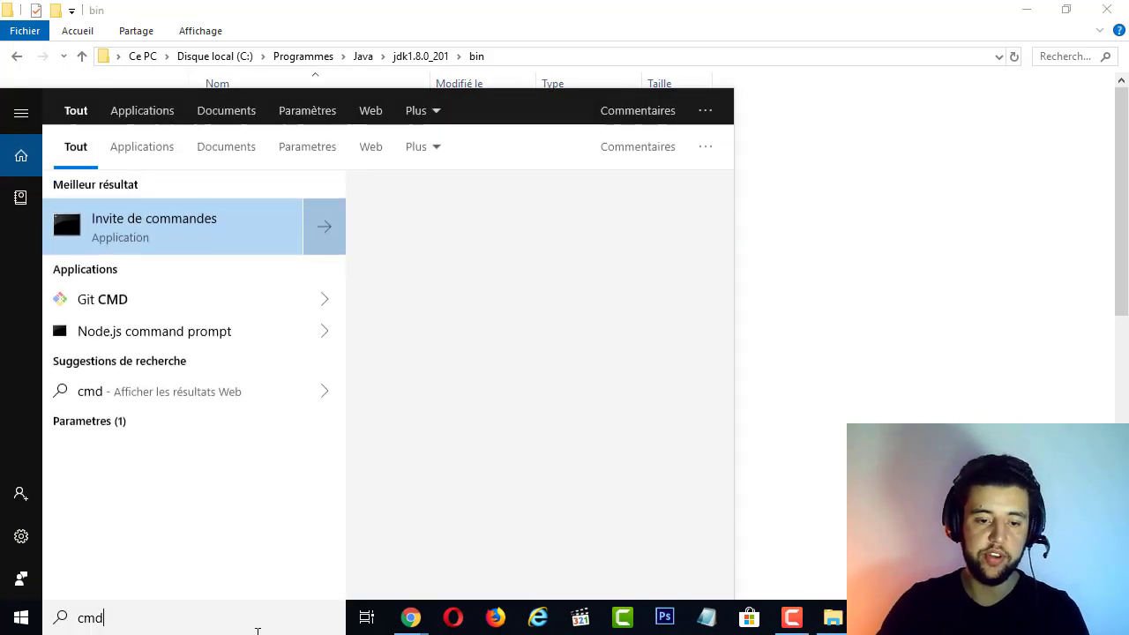
{"action": "left_click", "coordinate": [124, 212]}
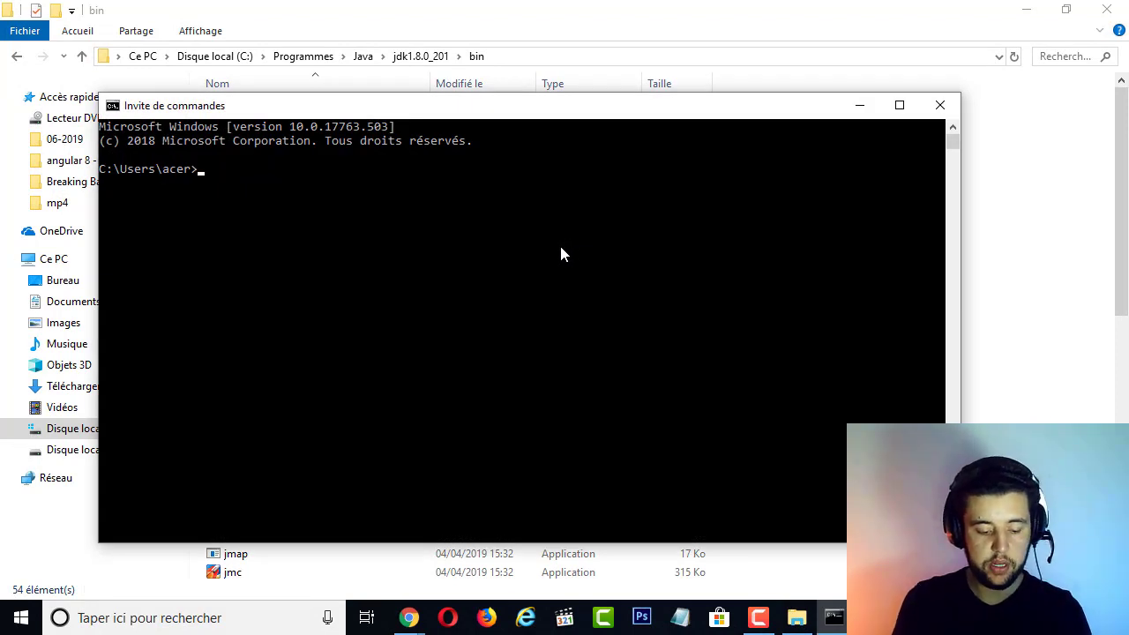
Run java -version in the command prompt and examine the Java version line in its output
{"action": "type", "text": "java -"}
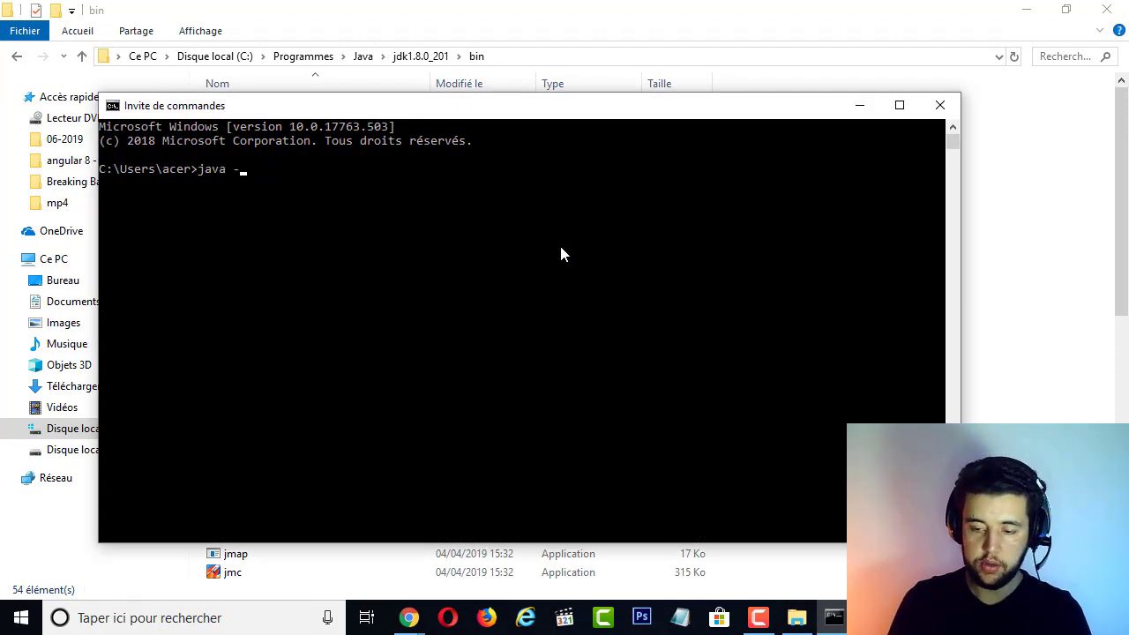
{"action": "type", "text": "version"}
{"action": "key", "text": "Return"}
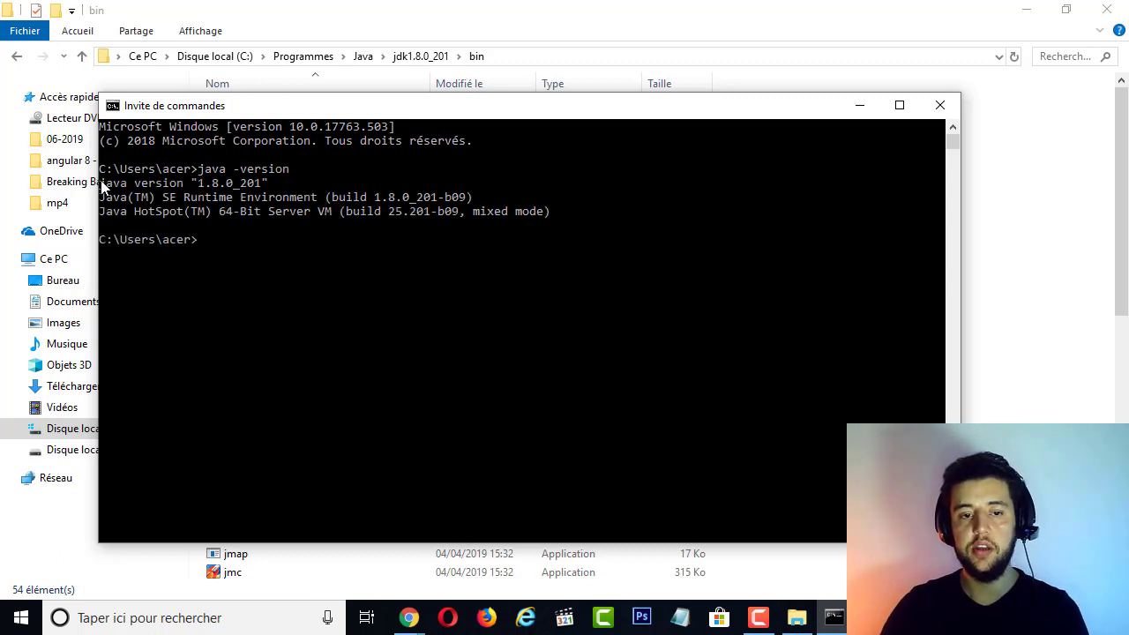
{"action": "left_click_drag", "start_coordinate": [101, 182], "coordinate": [306, 194]}
{"action": "left_click", "coordinate": [313, 208]}
{"action": "left_click", "coordinate": [274, 195]}
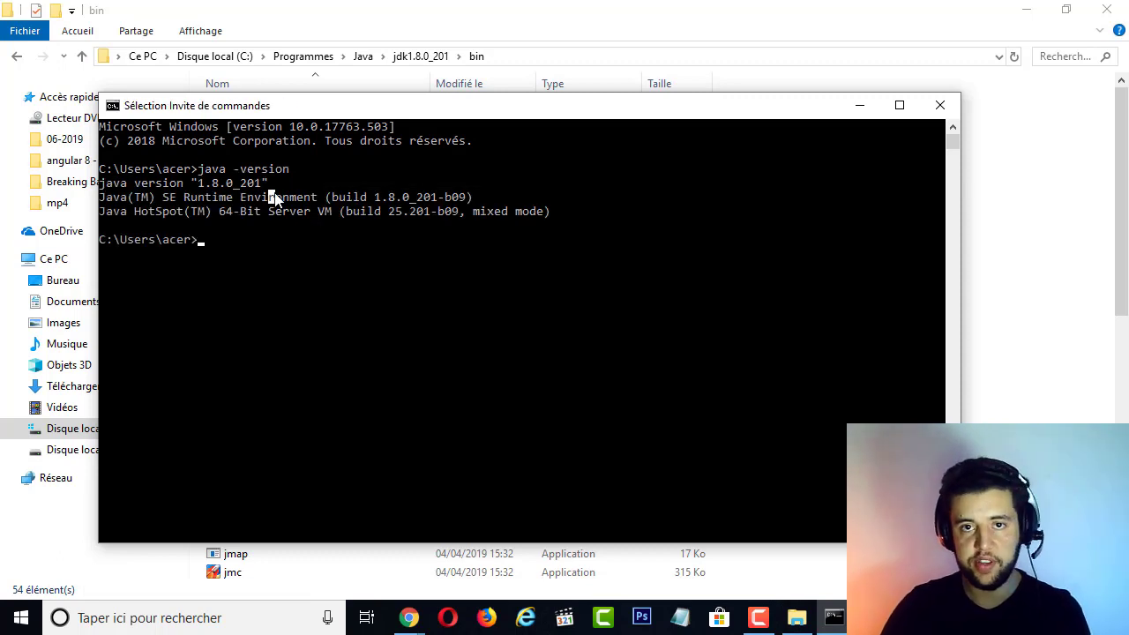